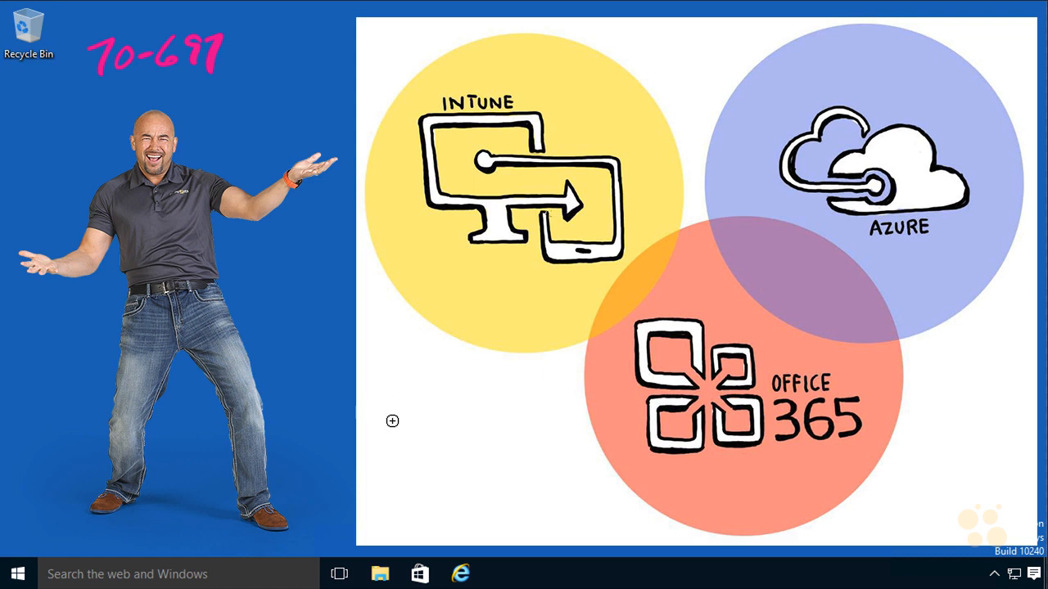
# Step: Ink 30% beside the diagram, underline 365, and draw arrows from Office 365 to Intune and Azure
pyautogui.moveTo(385, 421)
pyautogui.mouseDown()
pyautogui.moveTo(400, 431)
pyautogui.moveTo(390, 450)
pyautogui.moveTo(430, 423)
pyautogui.moveTo(440, 433)
pyautogui.moveTo(463, 425)
pyautogui.moveTo(457, 435)
pyautogui.mouseUp()
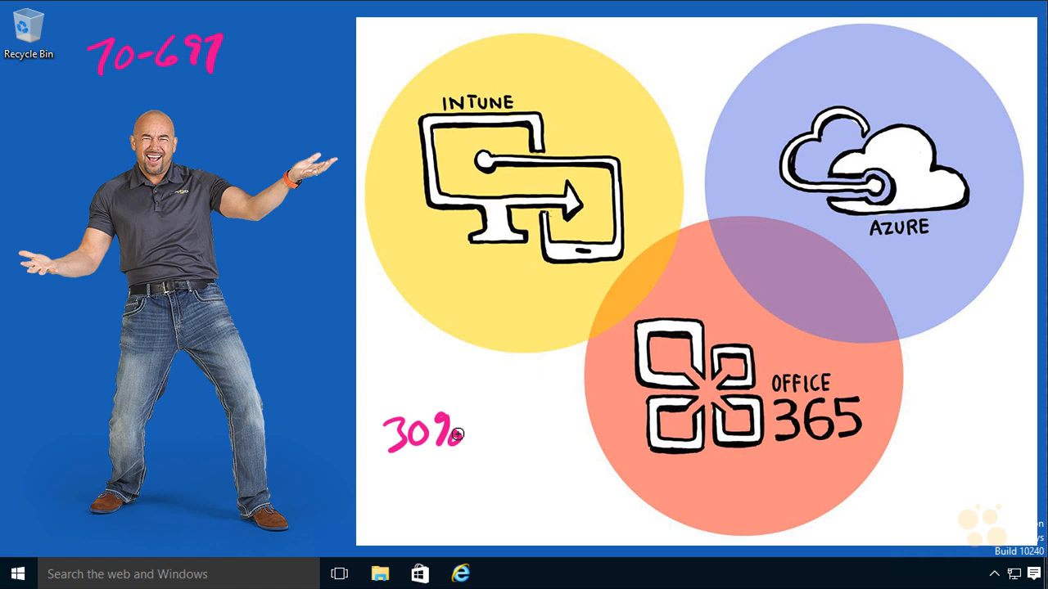
pyautogui.moveTo(782, 459); pyautogui.dragTo(856, 464)
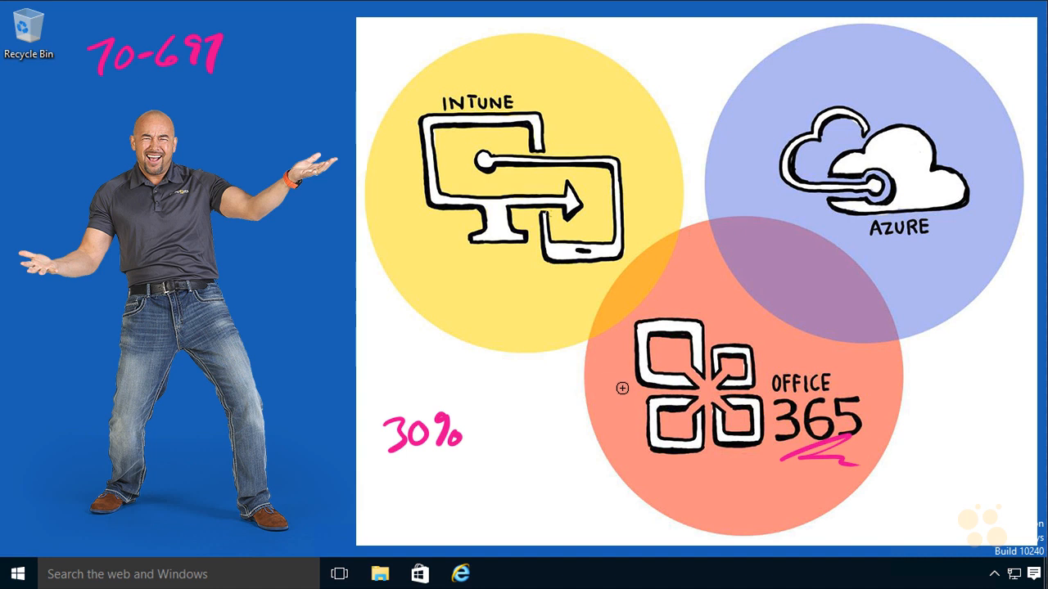
pyautogui.moveTo(621, 387)
pyautogui.mouseDown()
pyautogui.moveTo(559, 322)
pyautogui.moveTo(588, 328)
pyautogui.mouseUp()
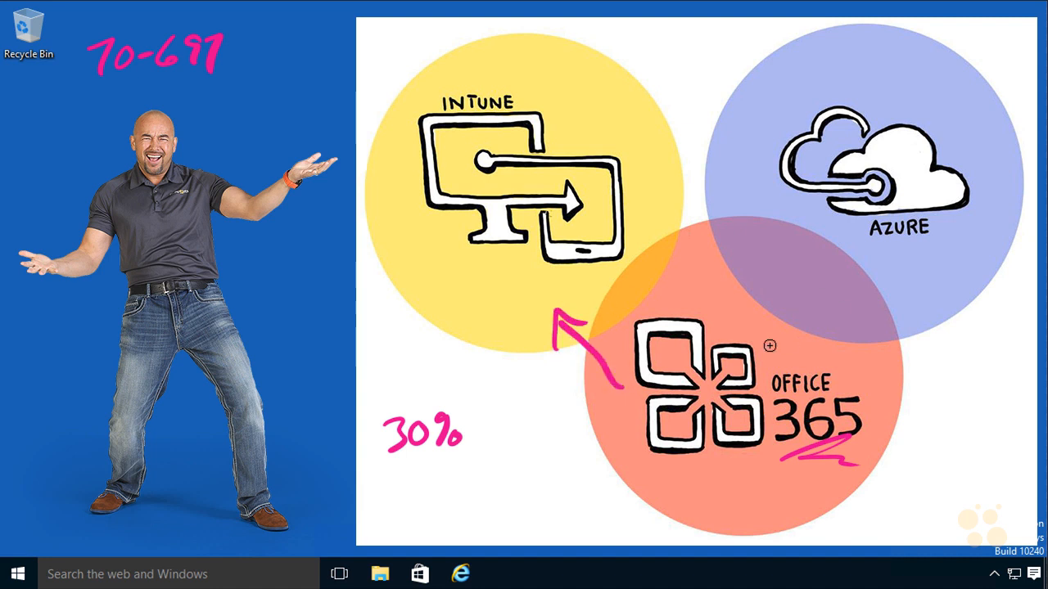
pyautogui.moveTo(767, 348)
pyautogui.mouseDown()
pyautogui.moveTo(812, 288)
pyautogui.moveTo(817, 320)
pyautogui.mouseUp()
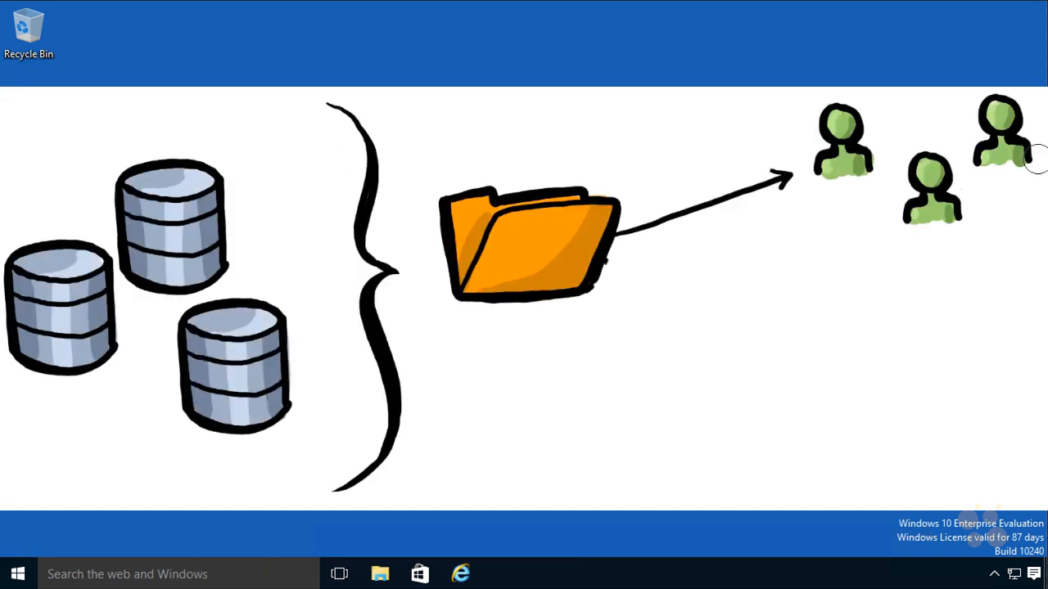
# Step: Underline the lower cylinder, folder and user groups, and circle the top database cylinder
pyautogui.moveTo(273, 434)
pyautogui.mouseDown()
pyautogui.moveTo(93, 471)
pyautogui.moveTo(266, 445)
pyautogui.mouseUp()
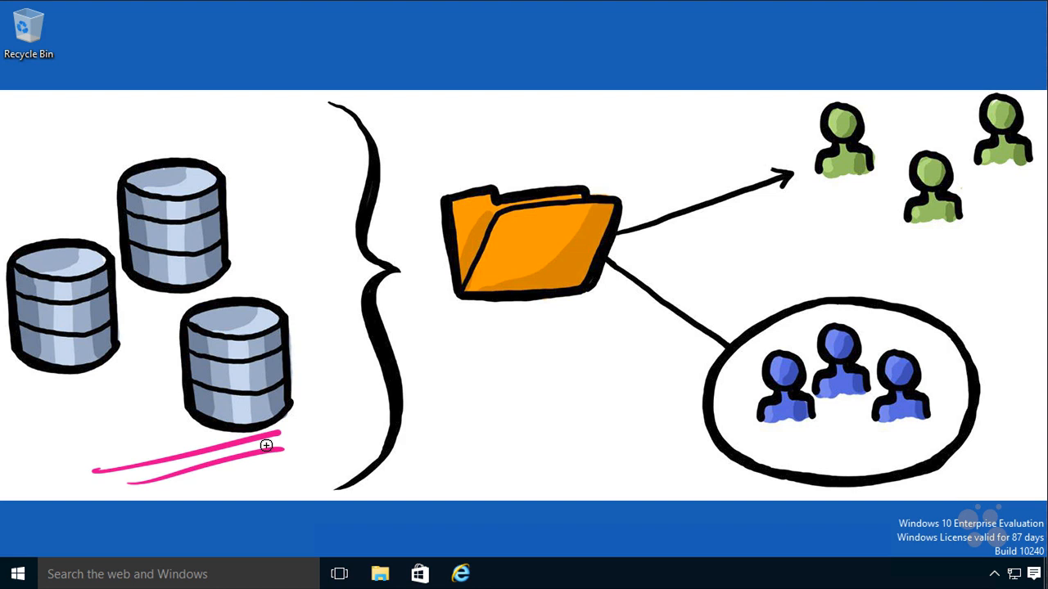
pyautogui.moveTo(47, 100); pyautogui.dragTo(219, 97)
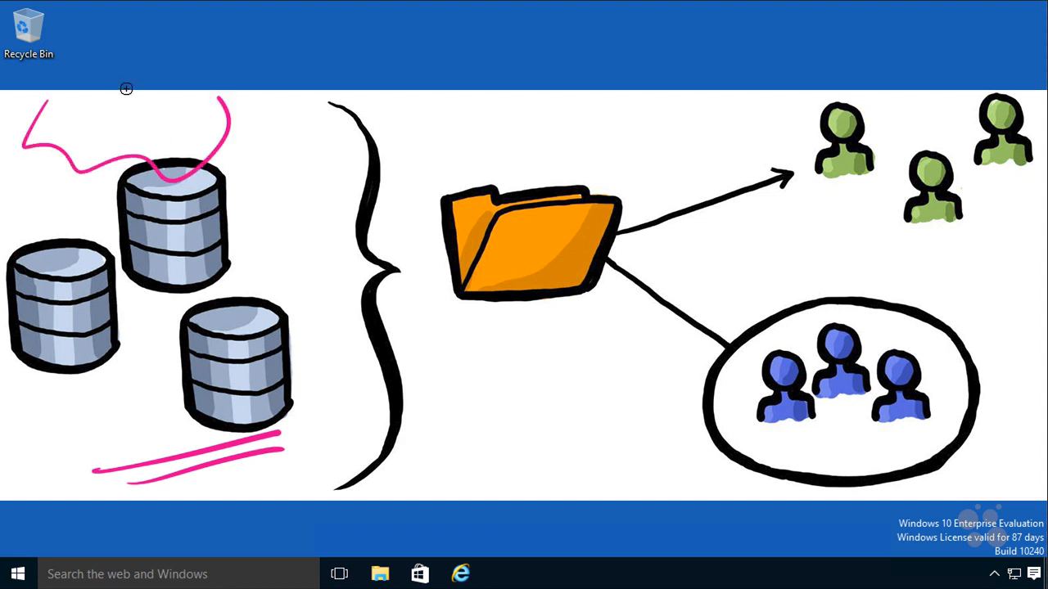
pyautogui.moveTo(126, 88); pyautogui.dragTo(26, 134)
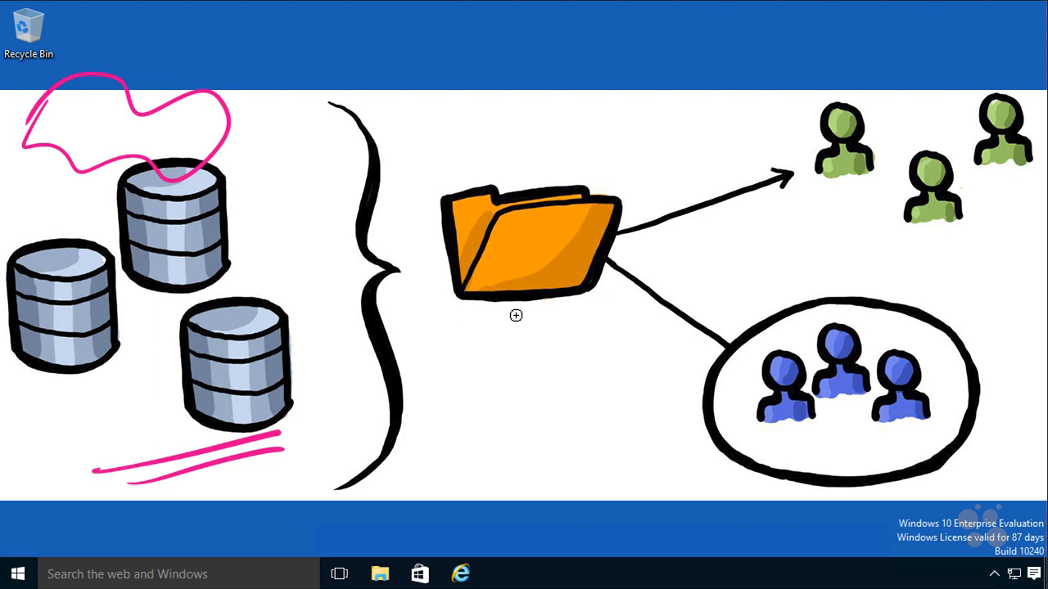
pyautogui.moveTo(475, 330); pyautogui.dragTo(610, 315)
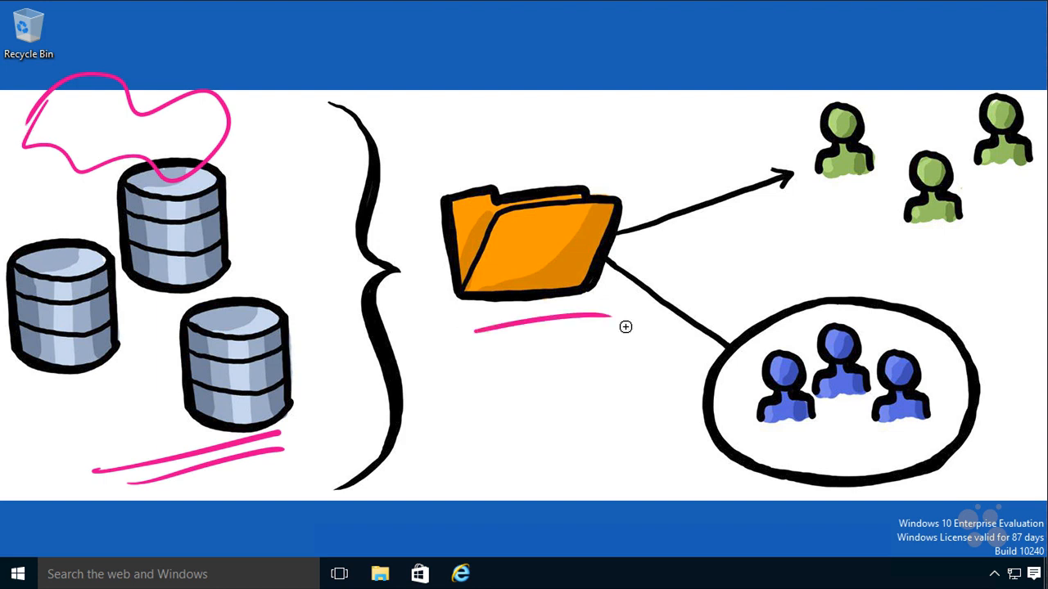
pyautogui.moveTo(816, 197); pyautogui.dragTo(860, 196)
pyautogui.moveTo(922, 229); pyautogui.dragTo(973, 221)
pyautogui.moveTo(983, 185); pyautogui.dragTo(1013, 182)
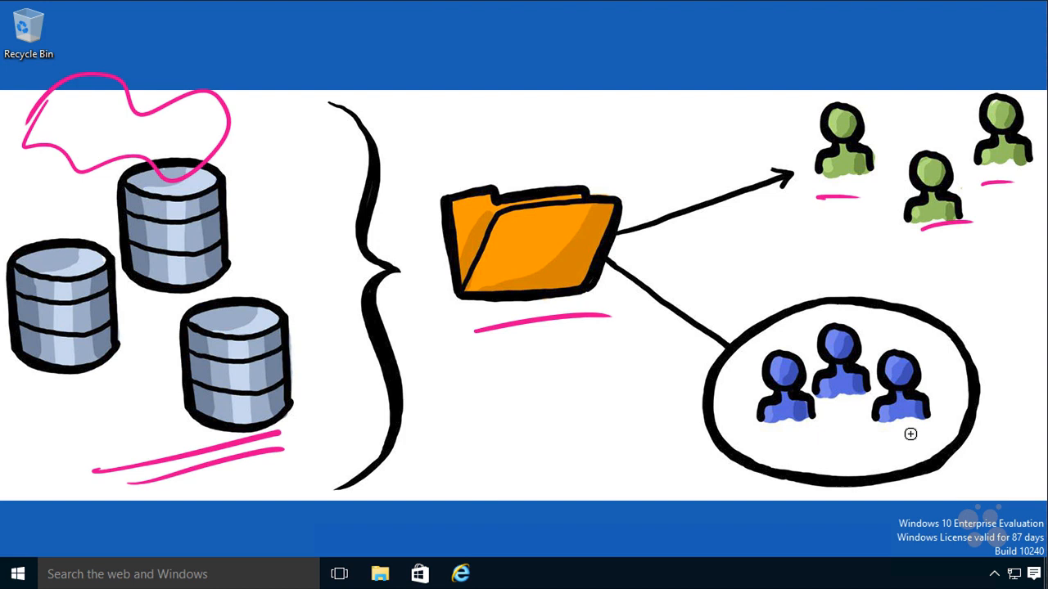
pyautogui.moveTo(793, 445); pyautogui.dragTo(905, 433)
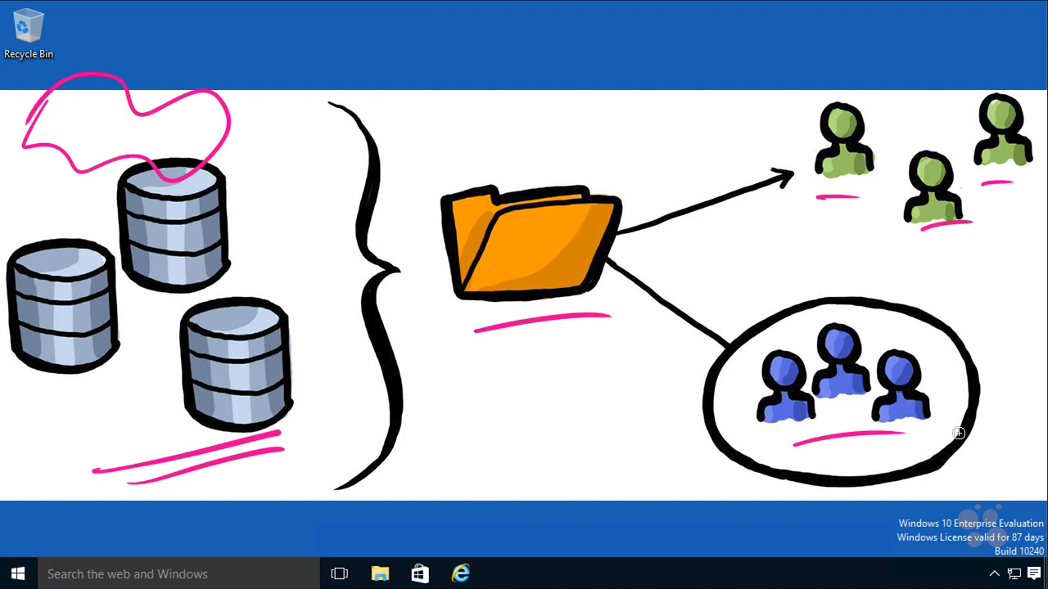
# Step: Write NTFS and SHARE above the folder and EFS and BL below it
pyautogui.moveTo(430, 131)
pyautogui.mouseDown()
pyautogui.moveTo(454, 116)
pyautogui.moveTo(480, 126)
pyautogui.moveTo(514, 99)
pyautogui.moveTo(524, 127)
pyautogui.moveTo(477, 171)
pyautogui.moveTo(525, 168)
pyautogui.mouseUp()
pyautogui.moveTo(534, 168); pyautogui.dragTo(606, 154)
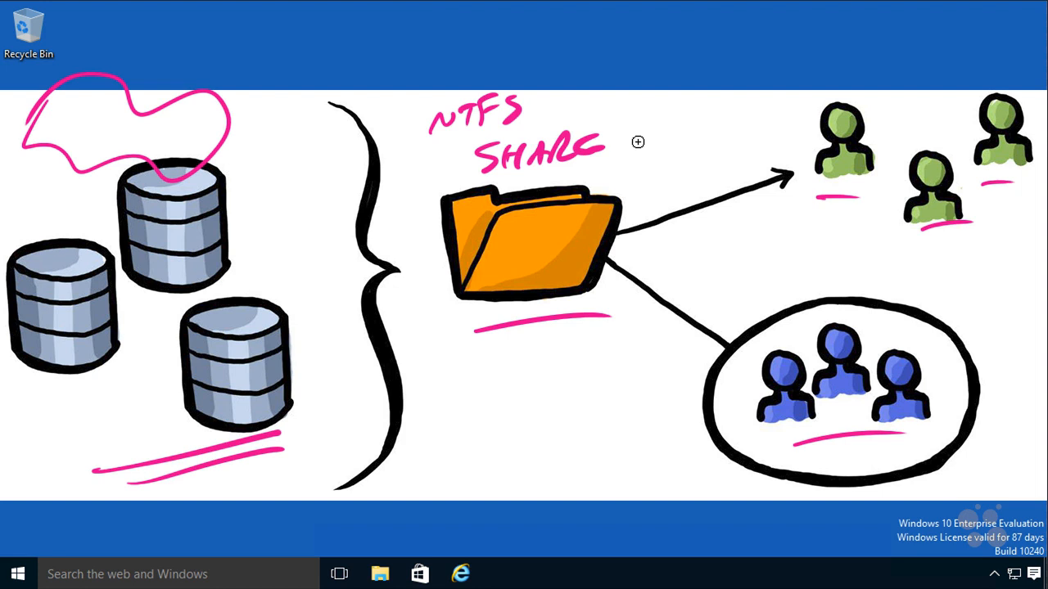
pyautogui.moveTo(526, 369)
pyautogui.mouseDown()
pyautogui.moveTo(528, 393)
pyautogui.moveTo(555, 390)
pyautogui.moveTo(540, 442)
pyautogui.mouseUp()
pyautogui.moveTo(565, 407); pyautogui.dragTo(589, 418)
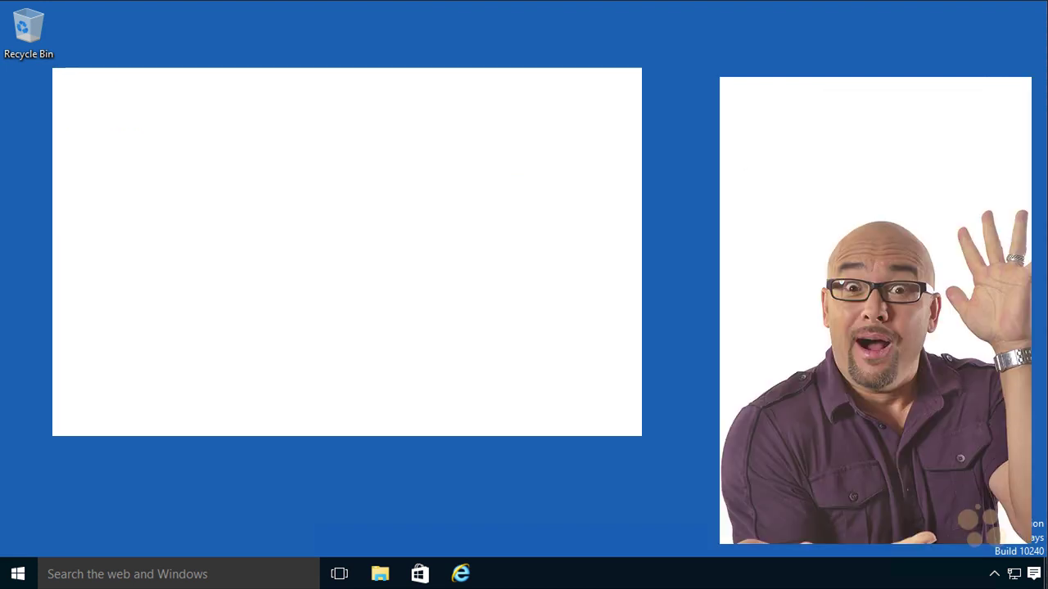
pyautogui.moveTo(585, 184)
pyautogui.mouseDown()
pyautogui.moveTo(612, 239)
pyautogui.moveTo(486, 216)
pyautogui.moveTo(311, 216)
pyautogui.moveTo(297, 323)
pyautogui.moveTo(486, 288)
pyautogui.moveTo(565, 234)
pyautogui.mouseUp()
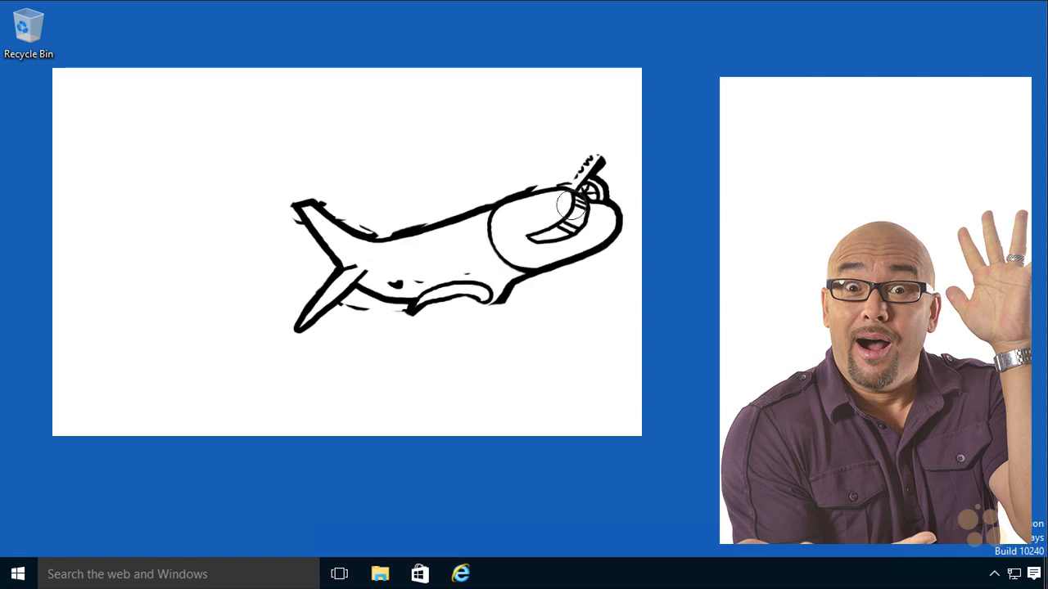
# Step: Sketch strokes on the airplane slide before the Exam 70-697 browser page appears
pyautogui.moveTo(491, 262)
pyautogui.mouseDown()
pyautogui.moveTo(402, 215)
pyautogui.moveTo(580, 140)
pyautogui.mouseUp()
pyautogui.moveTo(565, 184); pyautogui.dragTo(614, 135)
pyautogui.moveTo(409, 303); pyautogui.dragTo(328, 409)
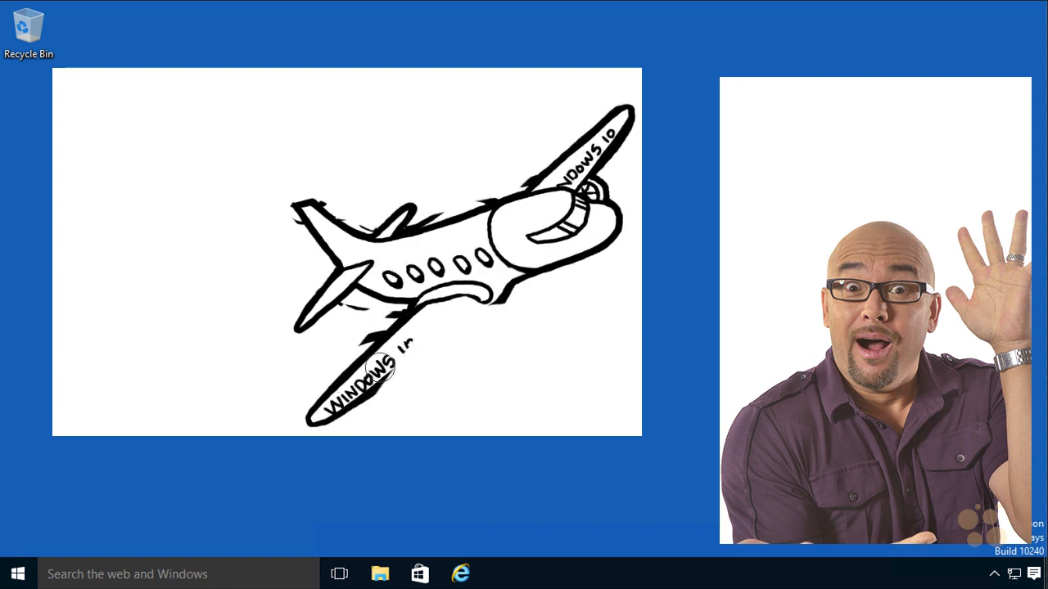
pyautogui.moveTo(459, 327); pyautogui.dragTo(386, 340)
pyautogui.moveTo(532, 180)
pyautogui.mouseDown()
pyautogui.moveTo(269, 192)
pyautogui.moveTo(270, 122)
pyautogui.mouseUp()
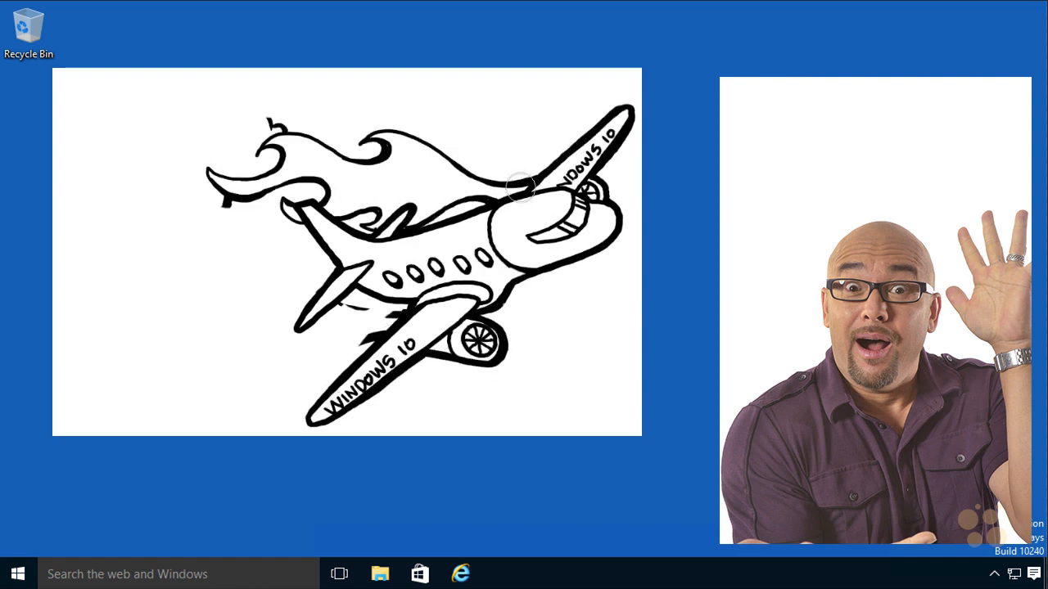
pyautogui.moveTo(368, 319); pyautogui.dragTo(284, 354)
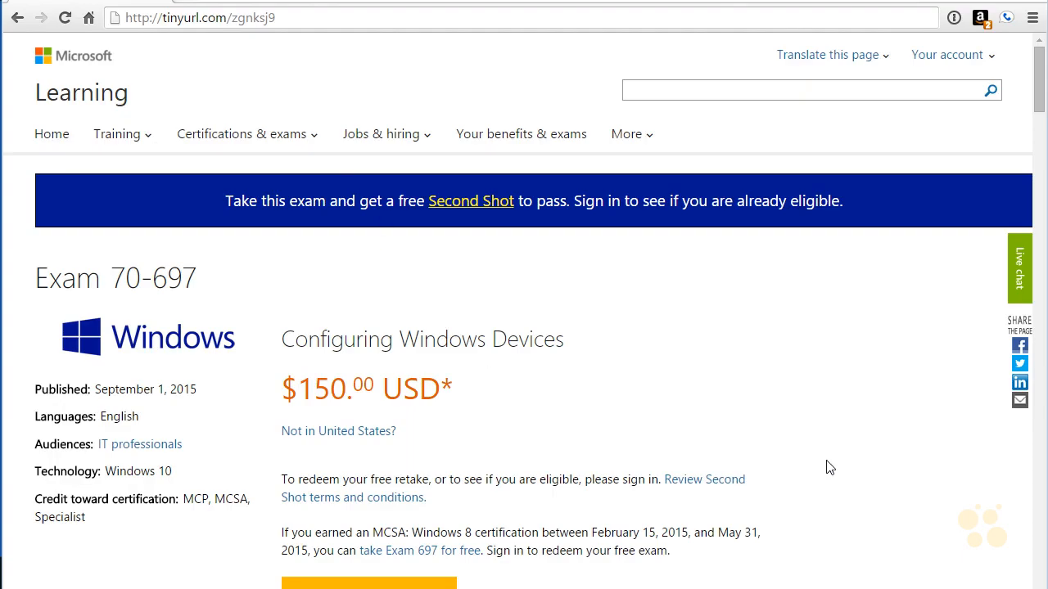
pyautogui.scroll(-5, 838, 453)
pyautogui.scroll(-3, 835, 449)
pyautogui.scroll(-5, 834, 449)
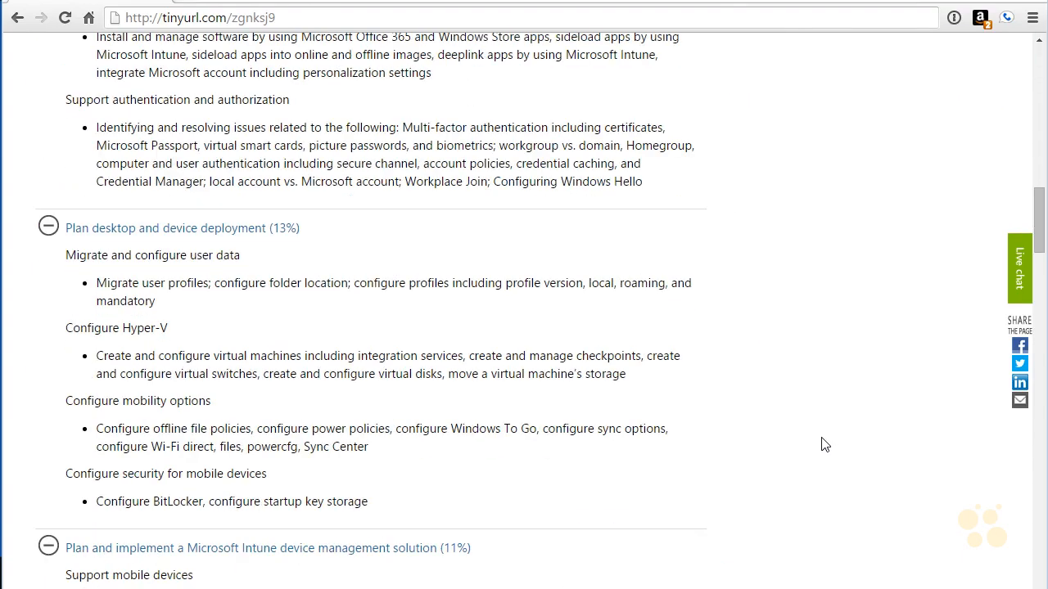
pyautogui.scroll(1, 824, 442)
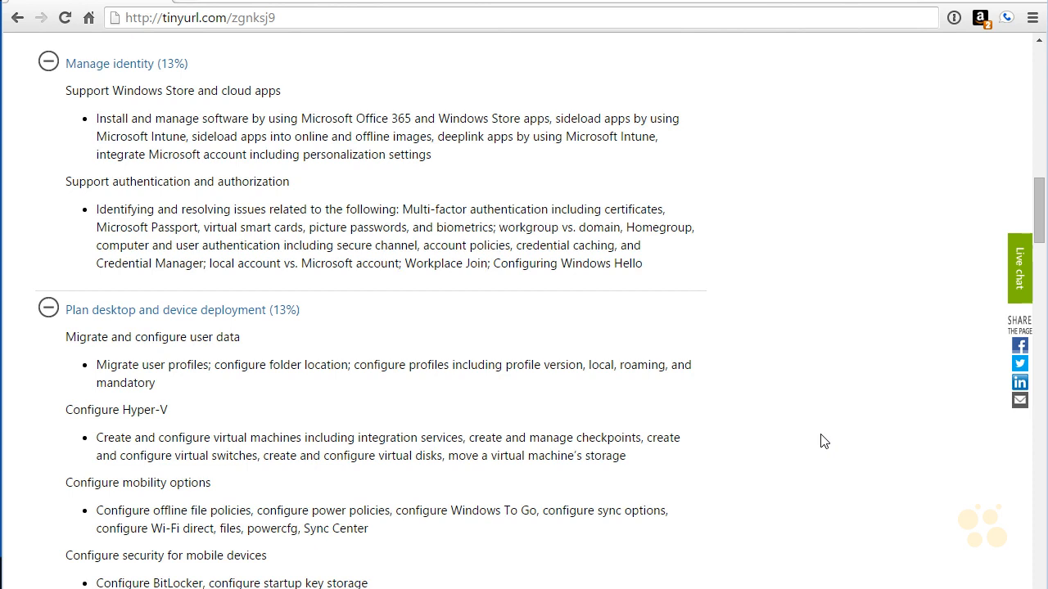